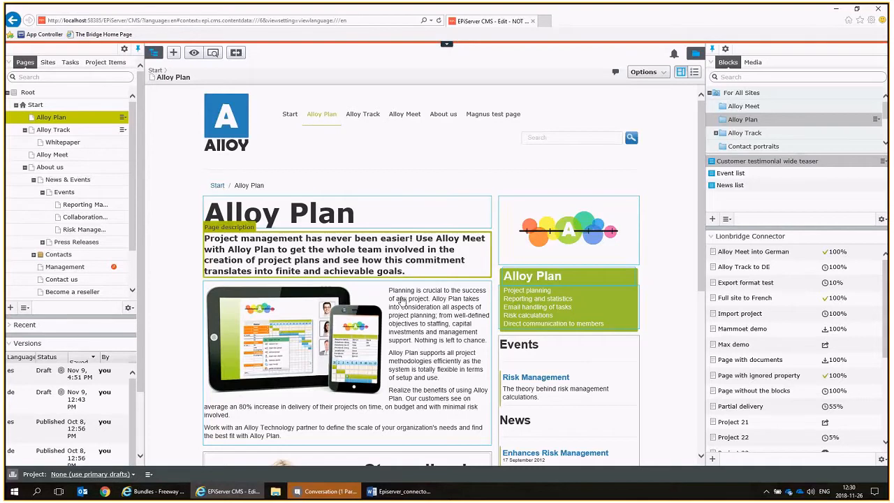
# Examine the Alloy Plan page preview, including the main body, the large content area and the event and news lists.
pyautogui.scroll(-1, 402, 300)
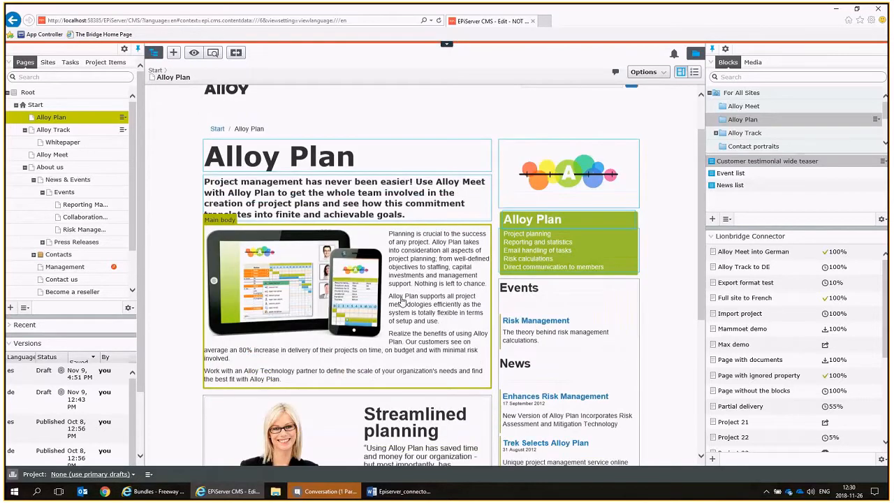
pyautogui.scroll(-1, 440, 257)
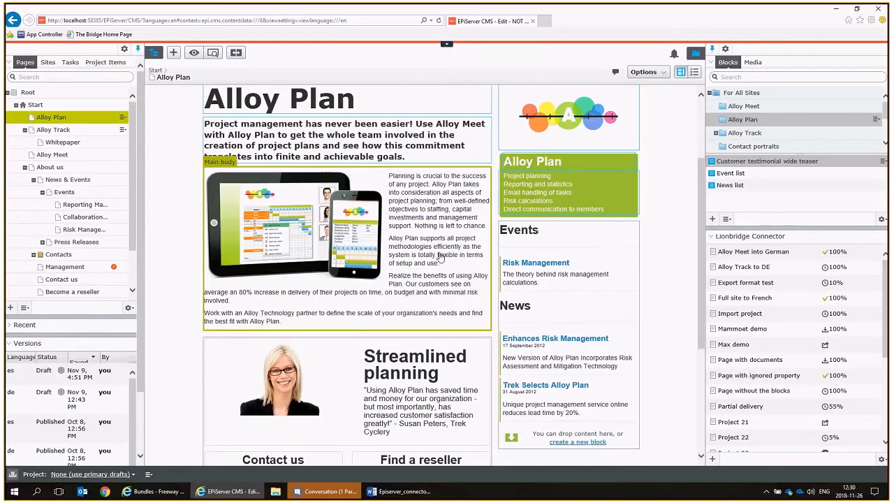
pyautogui.scroll(-3, 343, 305)
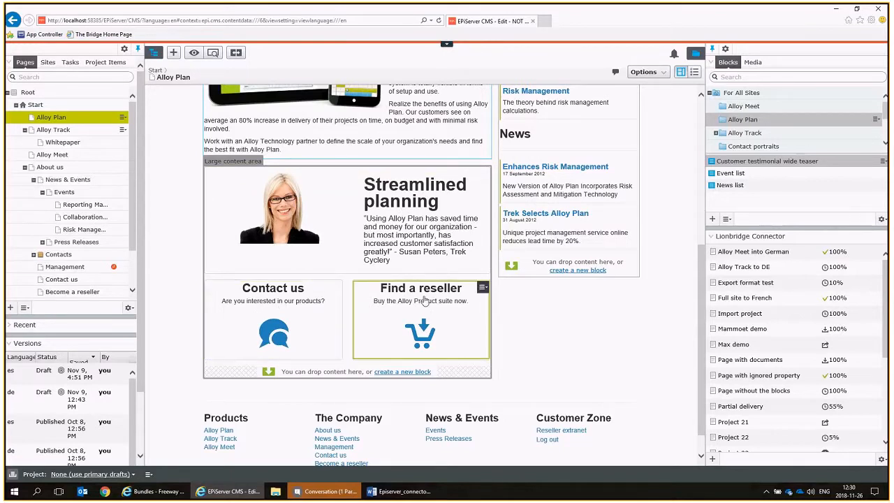
pyautogui.scroll(3, 424, 299)
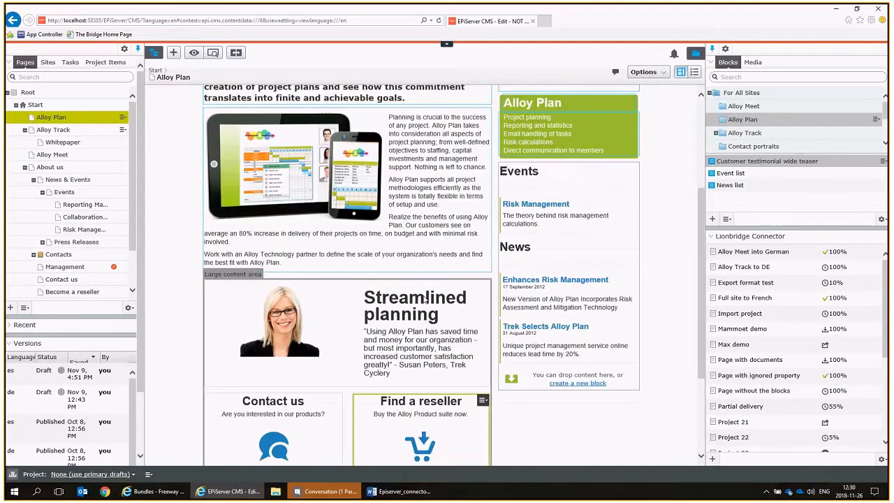
pyautogui.scroll(1, 424, 299)
pyautogui.scroll(2, 412, 314)
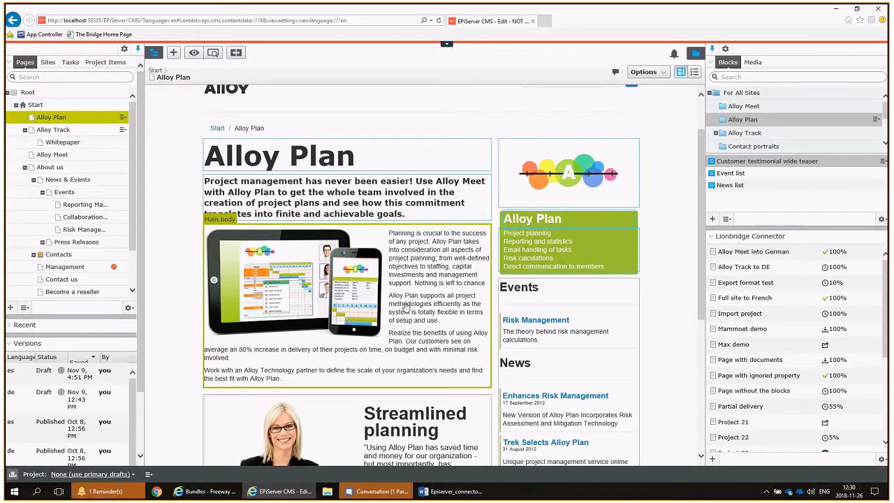
# Switch the Alloy Plan page to the all-properties view and examine its SEO, content and settings fields.
pyautogui.click(694, 72)
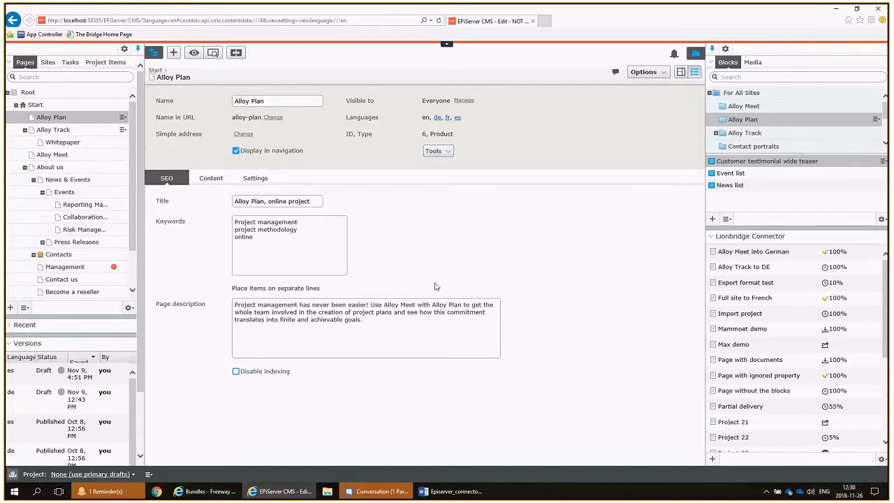
pyautogui.click(203, 181)
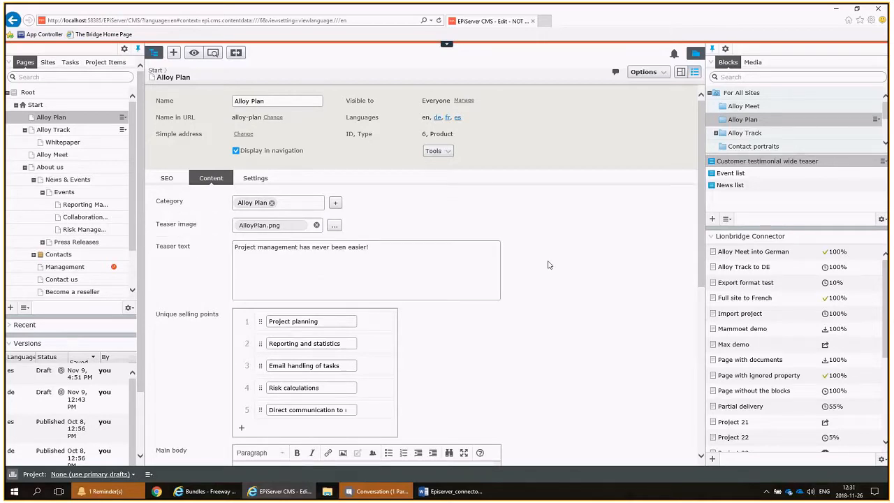
pyautogui.scroll(-1, 515, 264)
pyautogui.scroll(-2, 373, 223)
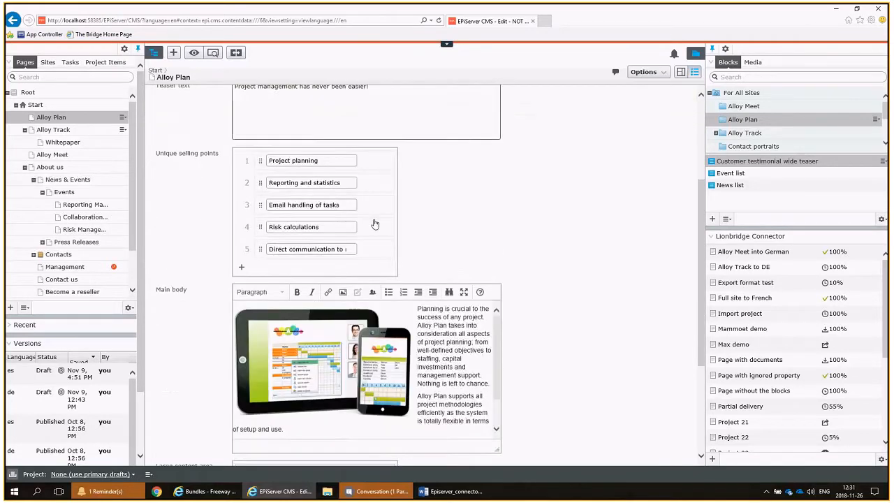
pyautogui.scroll(3, 438, 242)
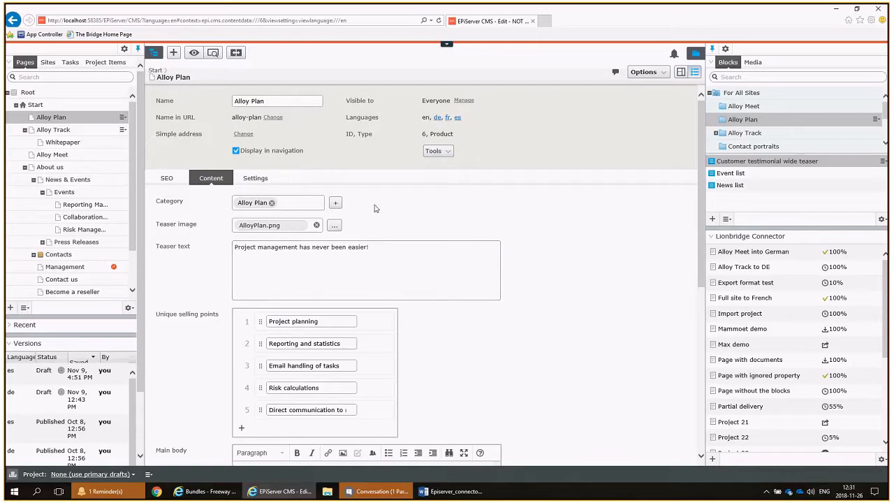
pyautogui.click(256, 178)
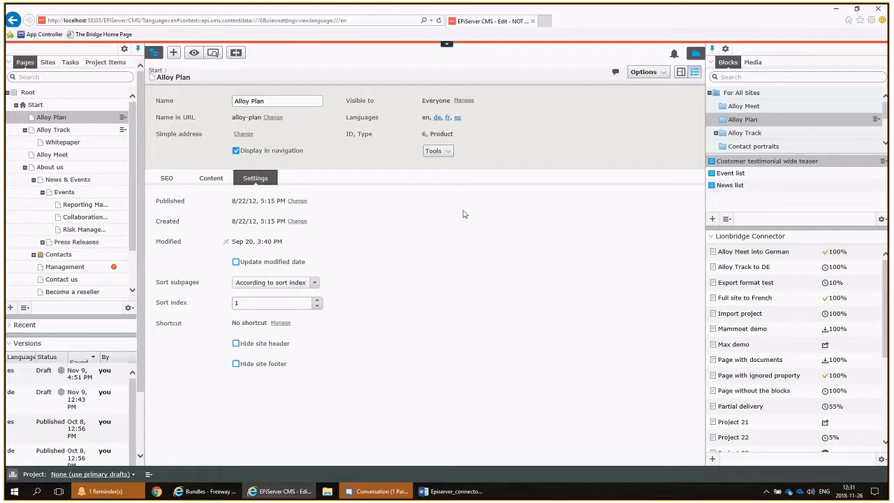
pyautogui.click(211, 180)
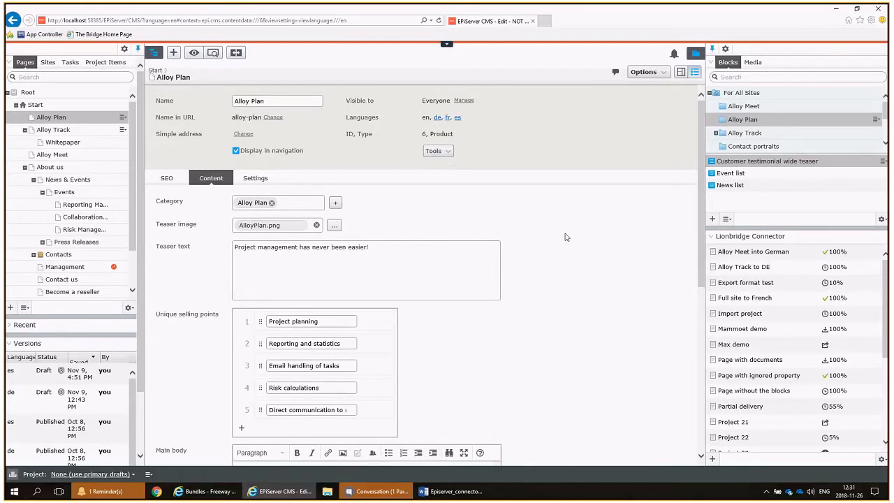
pyautogui.scroll(-3, 566, 238)
pyautogui.scroll(-5, 565, 238)
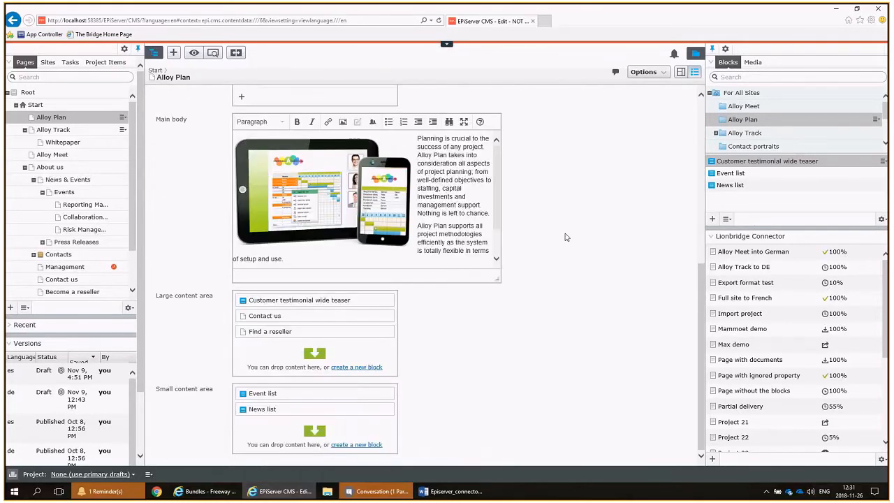
pyautogui.scroll(7, 566, 237)
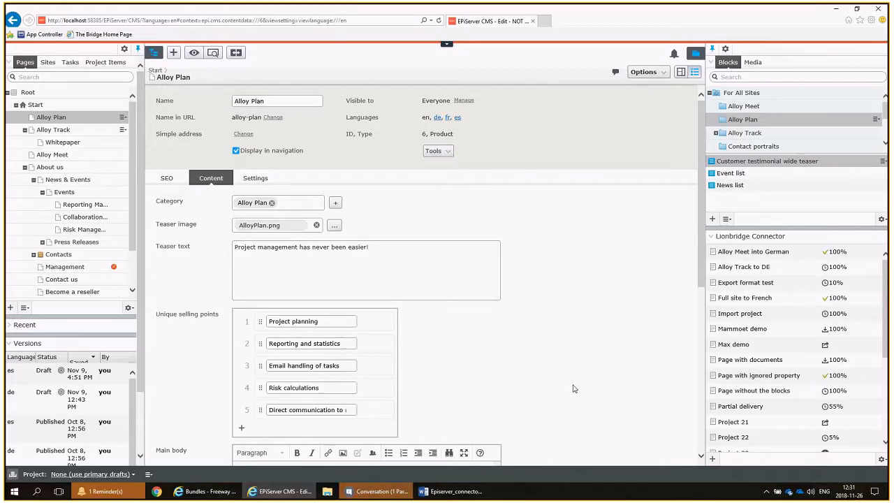
# Create a new translation project in the Lionbridge Connector and name it Demo project.
pyautogui.click(713, 459)
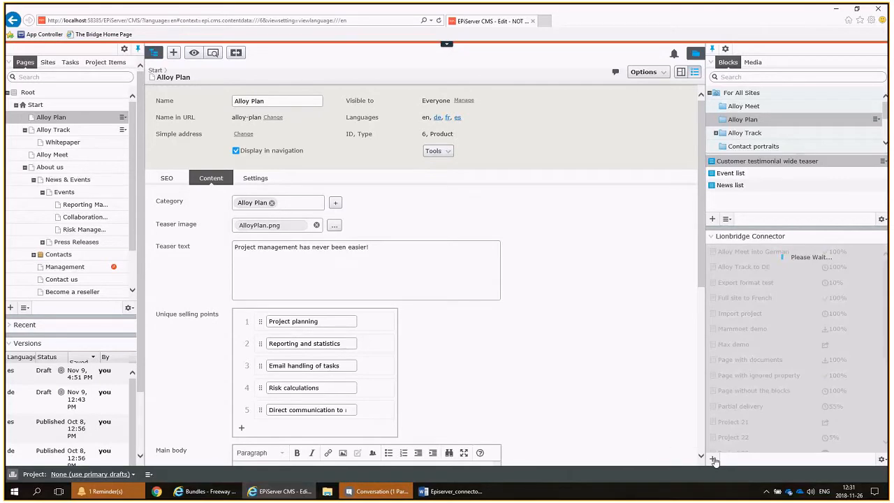
pyautogui.scroll(-3, 804, 418)
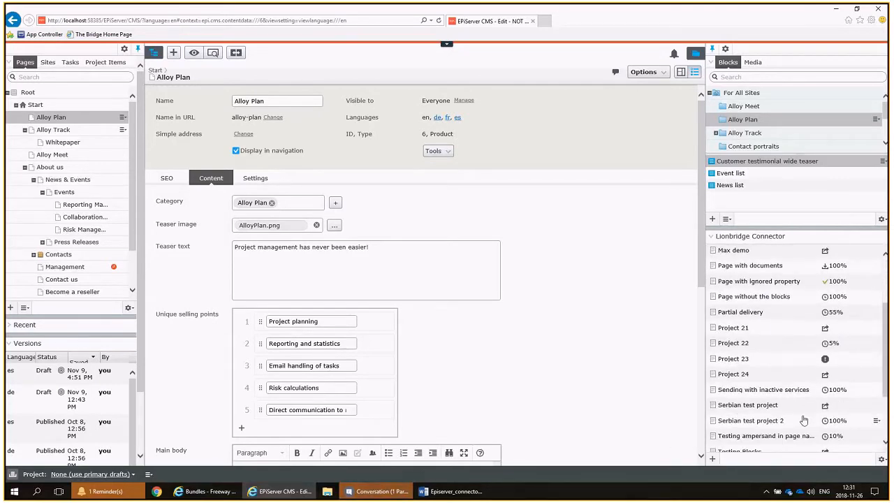
pyautogui.click(733, 377)
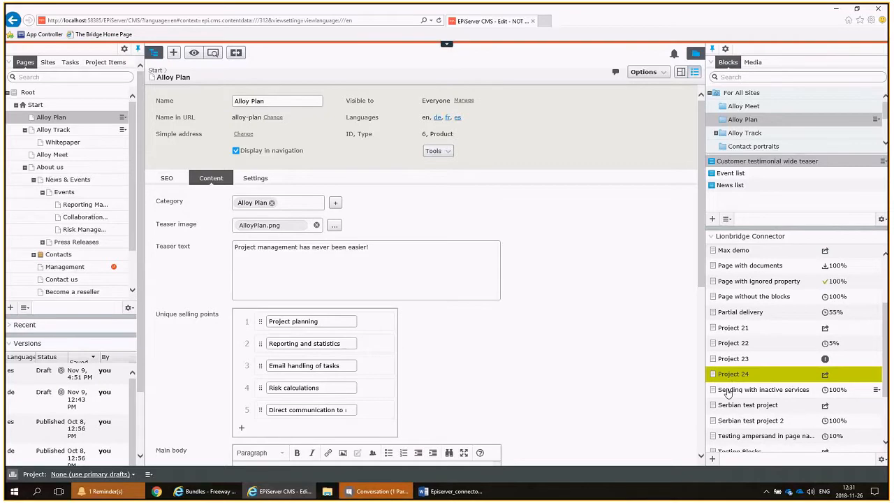
pyautogui.click(286, 103)
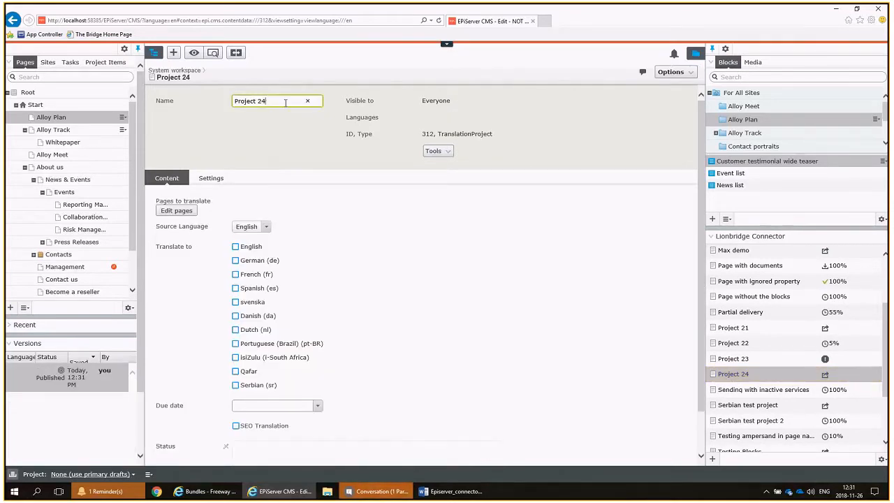
pyautogui.hotkey('ctrl', 'a')
pyautogui.write('DEmo project')
pyautogui.press('Left')
pyautogui.press('Right')
pyautogui.press('Delete')
pyautogui.write('e')
# Add the Alloy Track page with all its subpages to the project, check the included blocks, and save the file selection.
pyautogui.click(177, 211)
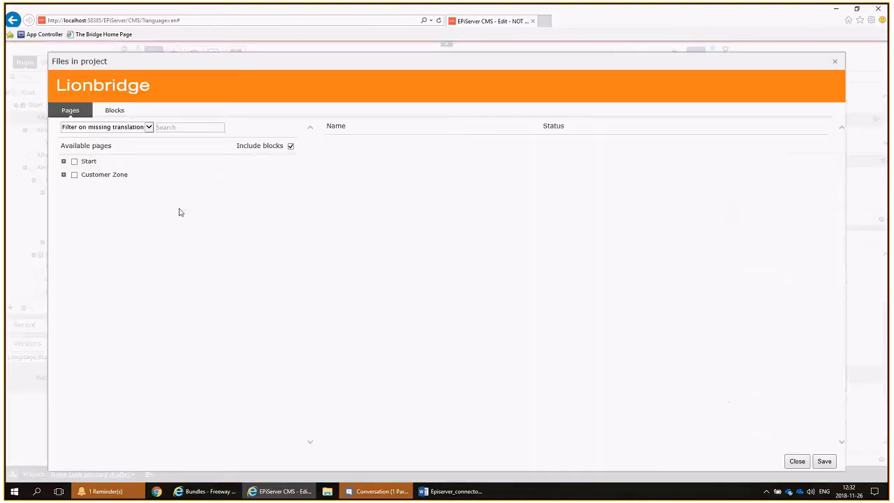
pyautogui.click(64, 162)
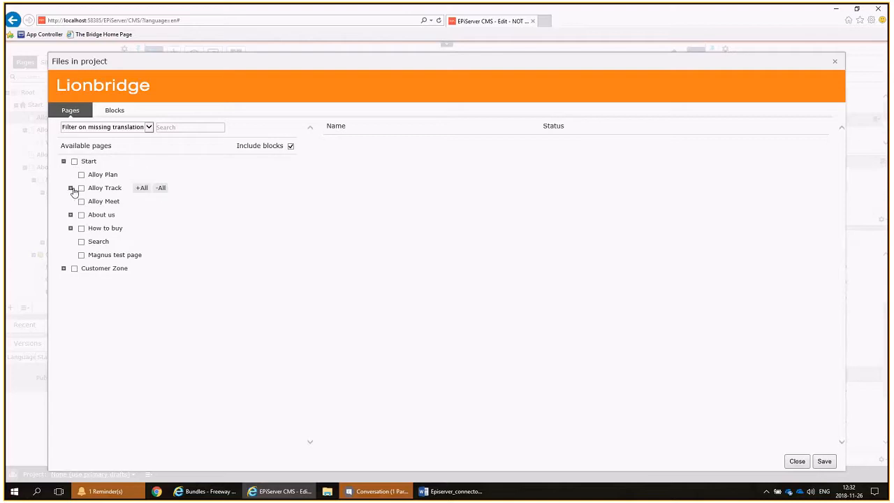
pyautogui.click(71, 188)
pyautogui.click(142, 189)
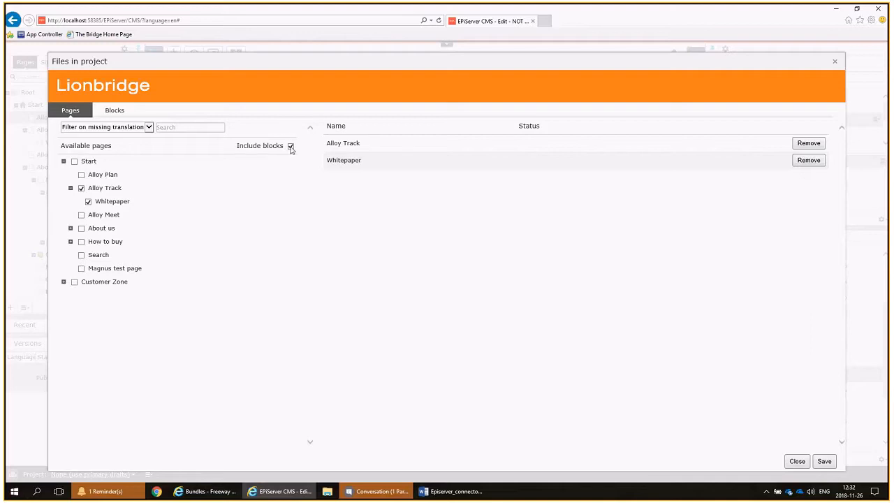
pyautogui.click(116, 111)
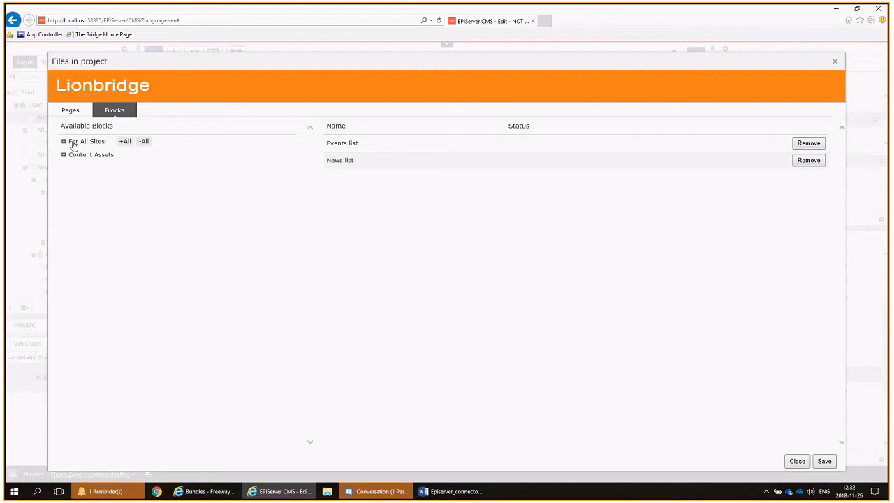
pyautogui.click(73, 113)
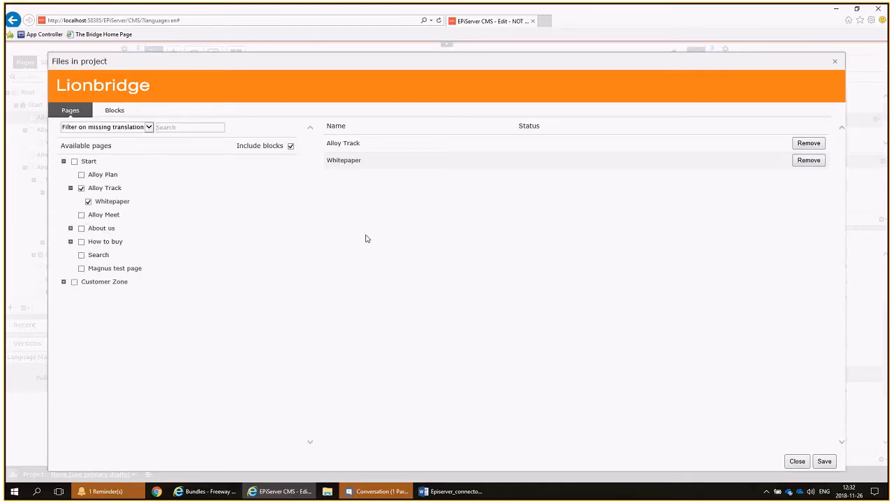
pyautogui.click(825, 461)
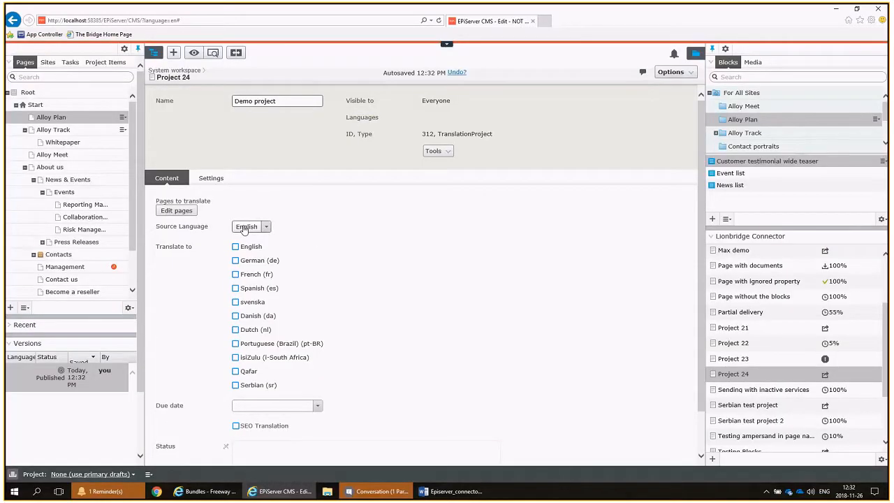
# Choose Dutch (nl) and Portuguese (Brazil) (pt-BR) as target languages and set the project's due date to 11/30/2018.
pyautogui.click(236, 329)
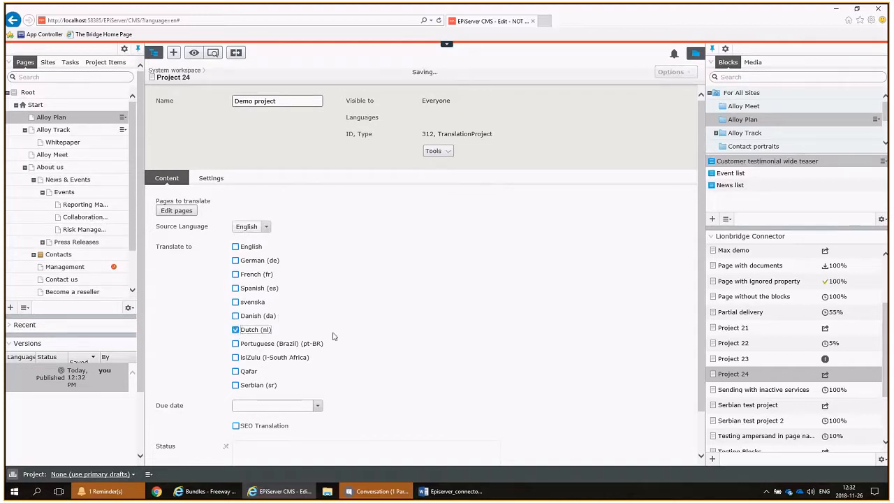
pyautogui.click(259, 343)
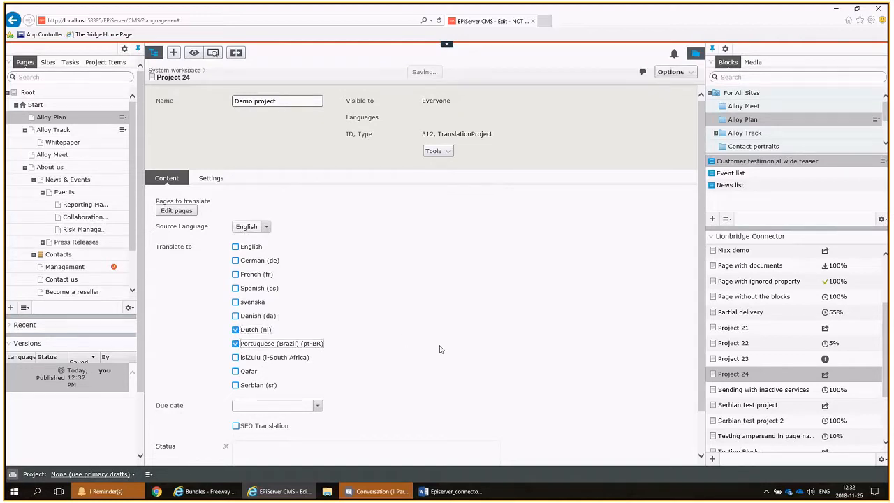
pyautogui.scroll(-1, 440, 350)
pyautogui.click(317, 358)
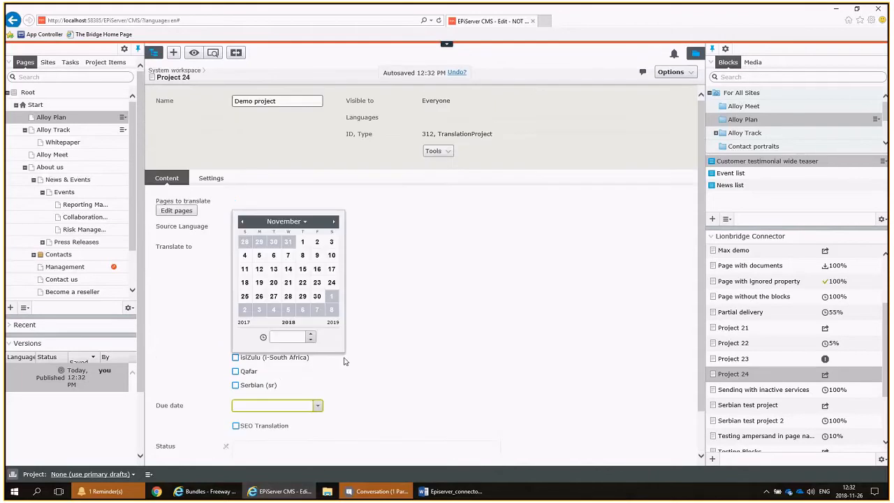
pyautogui.click(316, 297)
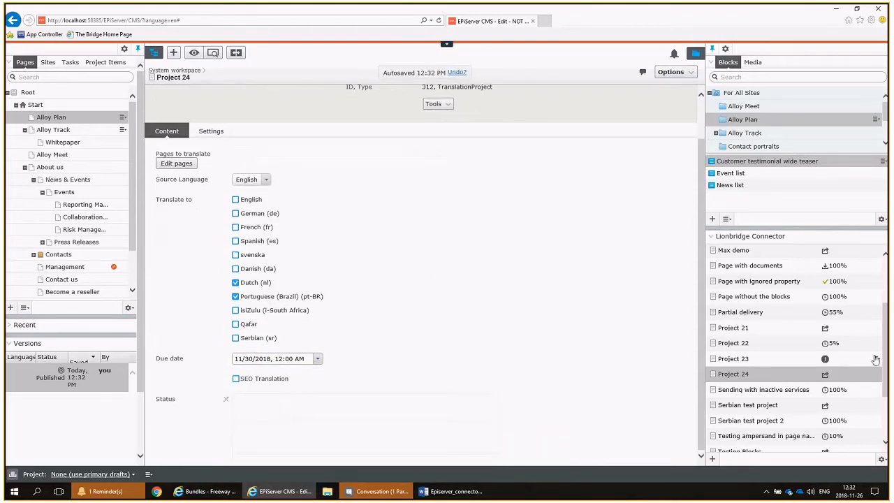
# Send the new Demo project for translation and dismiss the confirmation message.
pyautogui.click(876, 375)
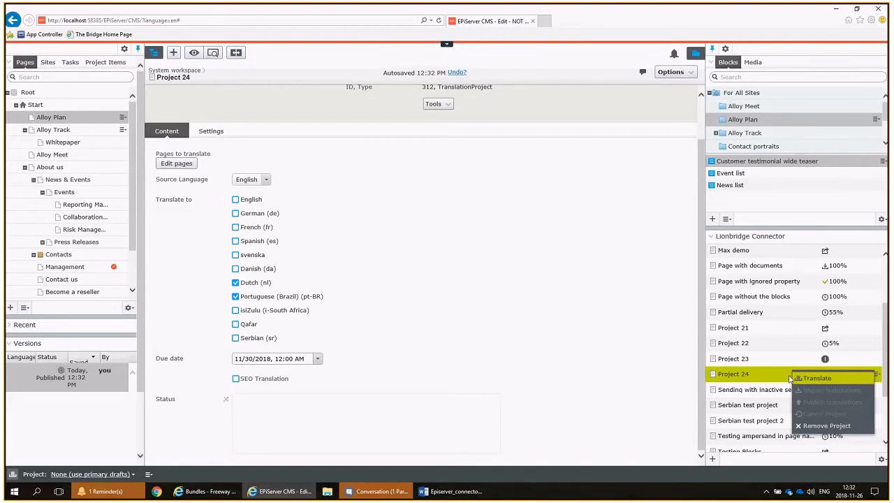
pyautogui.click(817, 378)
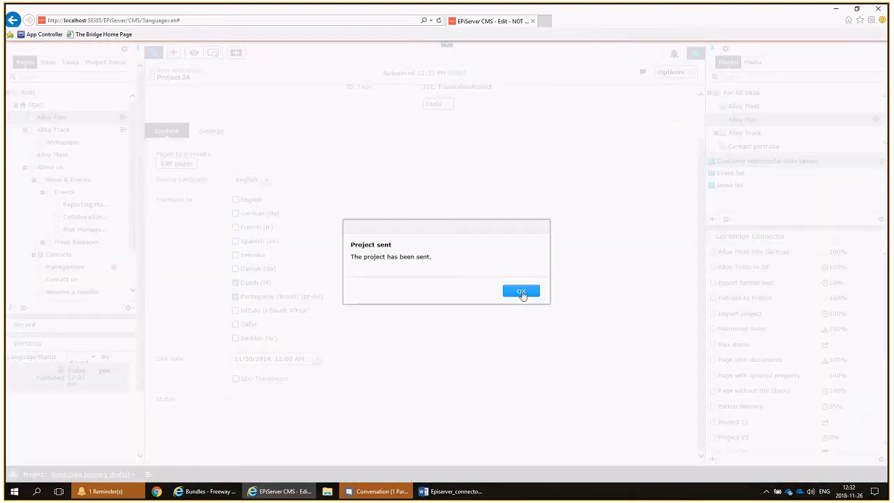
pyautogui.click(522, 292)
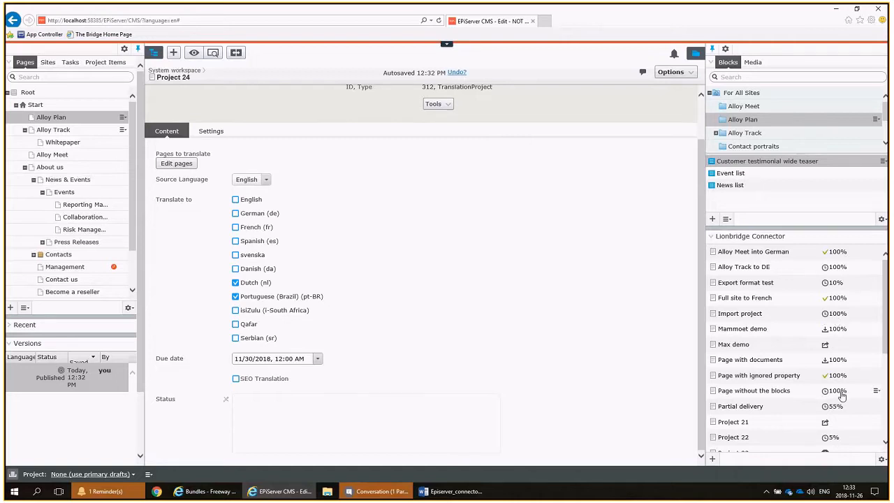
# Open the "Page without the blocks" project in the Lionbridge Connector and import its translations.
pyautogui.scroll(-3, 841, 395)
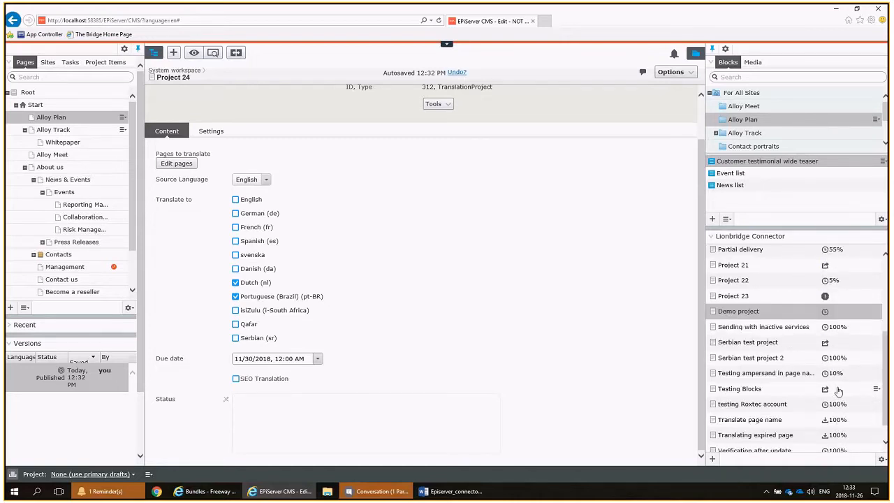
pyautogui.scroll(2, 834, 307)
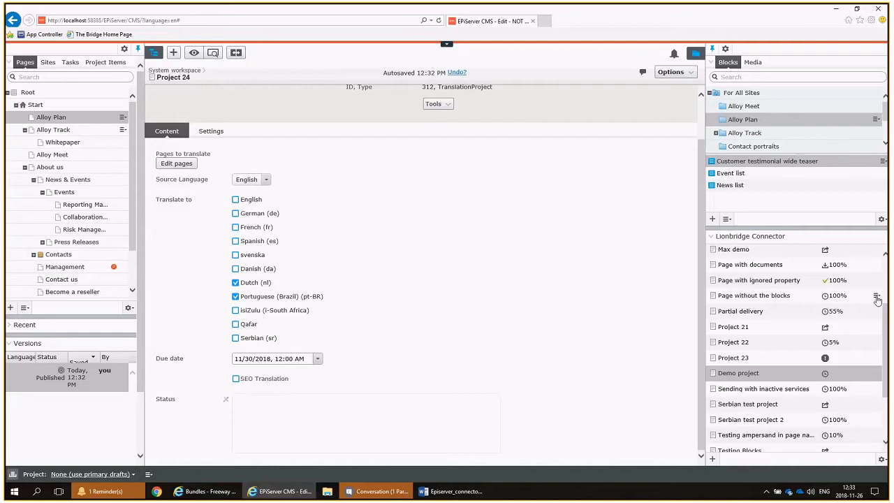
pyautogui.click(782, 297)
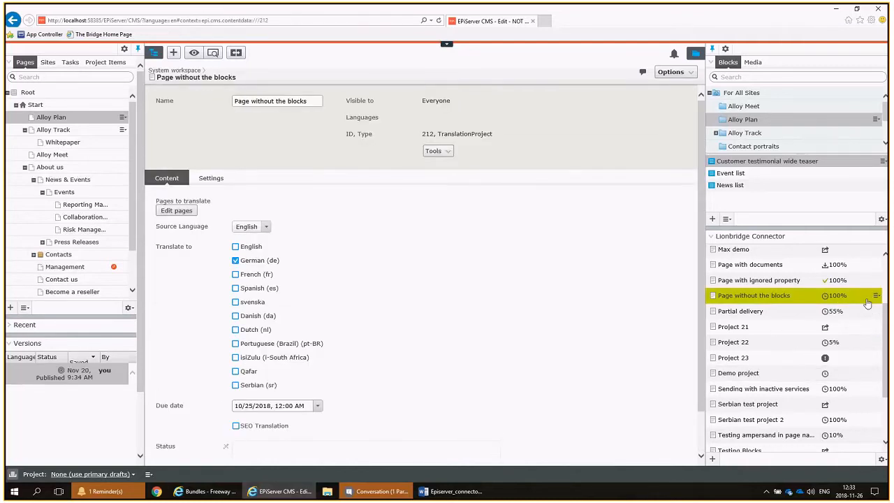
pyautogui.click(877, 296)
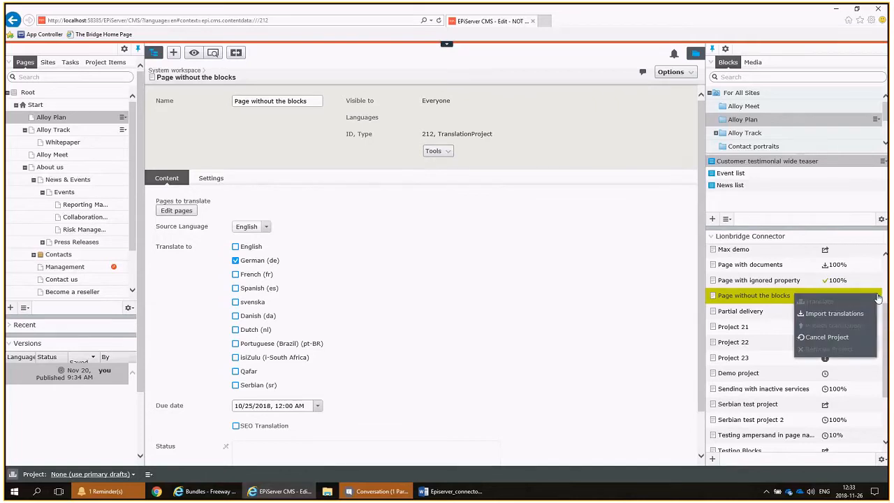
pyautogui.click(829, 316)
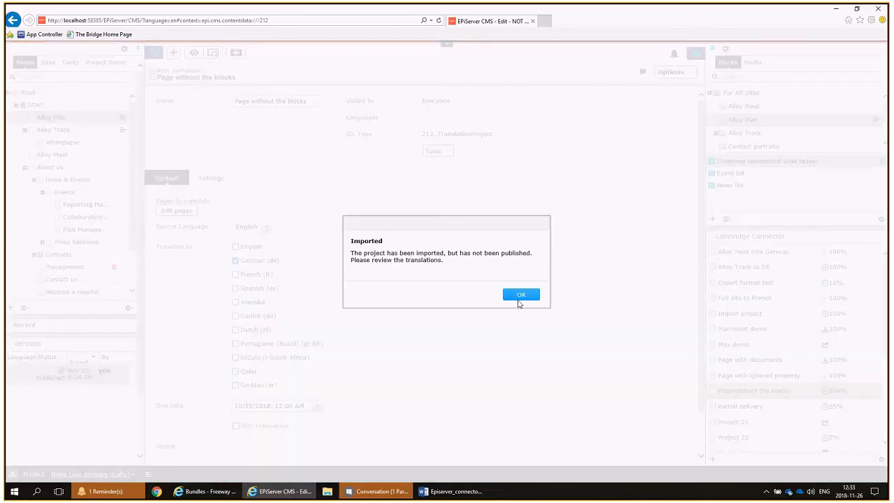
# Dismiss the import confirmation and open the Lionbridge Connector's system workspace settings with the Target and Source XML.
pyautogui.click(520, 295)
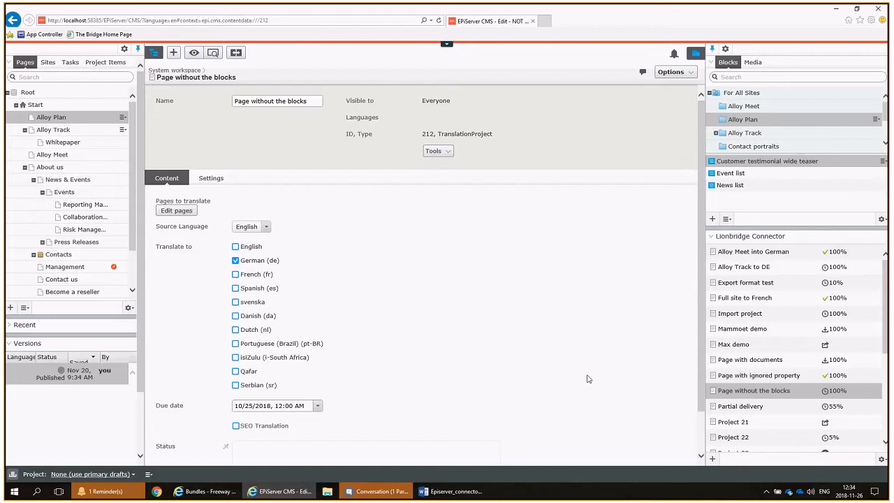
pyautogui.click(882, 461)
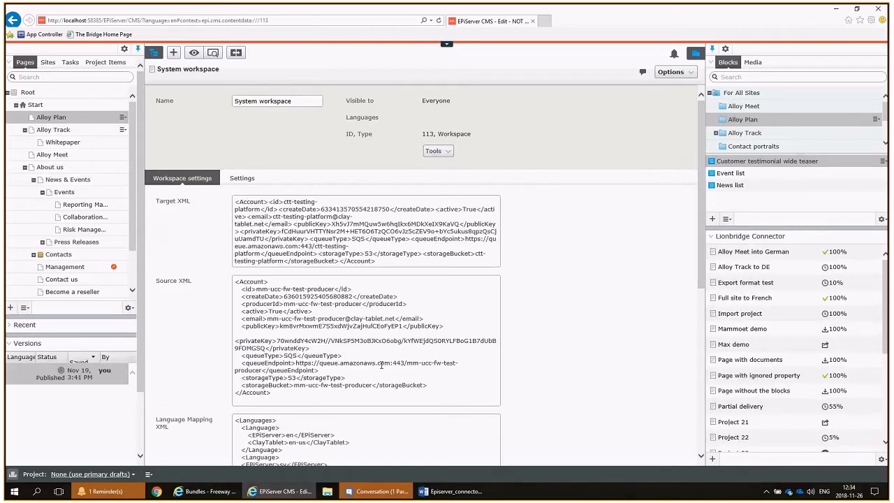
pyautogui.click(388, 370)
# Examine how the Language Mapping XML pairs EPiServer codes with ClayTablet codes, such as en with en-us, and check the grouped asset handling option.
pyautogui.scroll(-4, 601, 366)
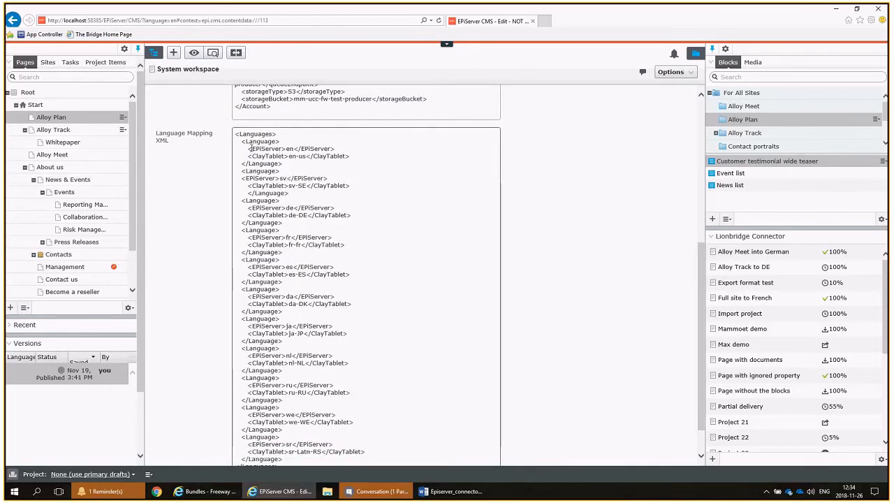
pyautogui.moveTo(285, 149); pyautogui.dragTo(294, 142)
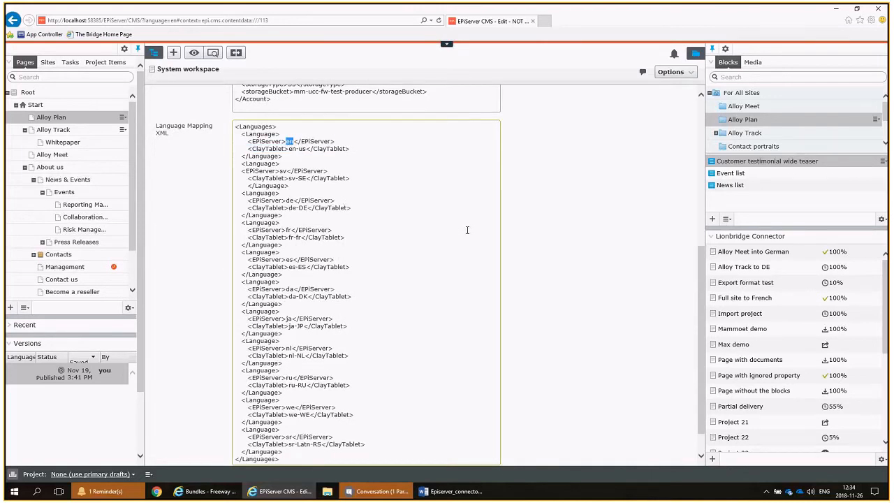
pyautogui.moveTo(289, 149); pyautogui.dragTo(313, 151)
pyautogui.scroll(-1, 324, 276)
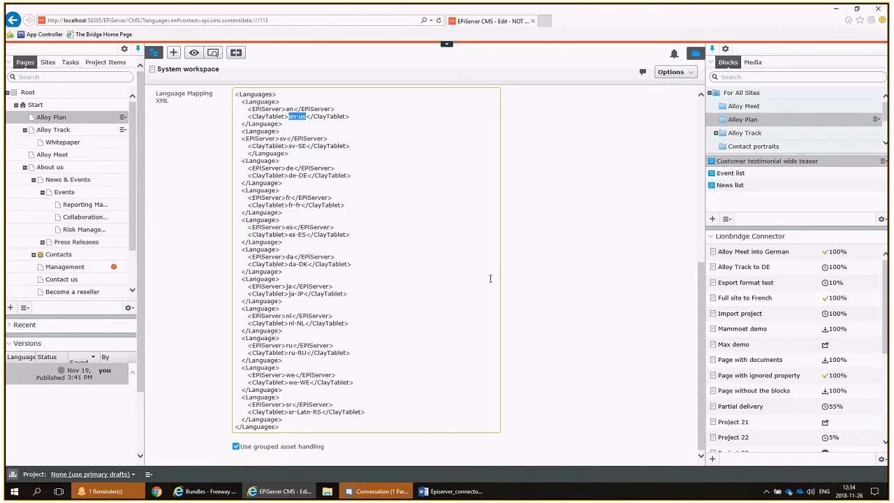
pyautogui.scroll(5, 541, 281)
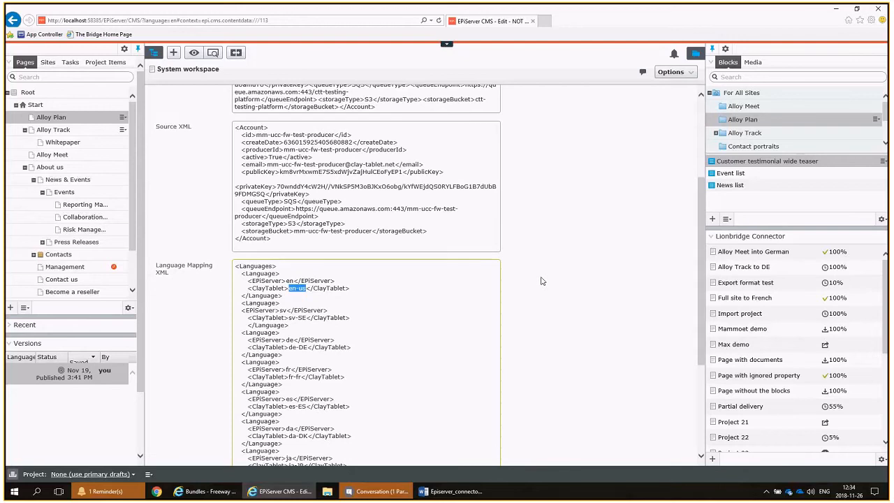
pyautogui.click(288, 280)
pyautogui.moveTo(287, 280); pyautogui.dragTo(299, 287)
pyautogui.click(304, 289)
pyautogui.scroll(-3, 382, 294)
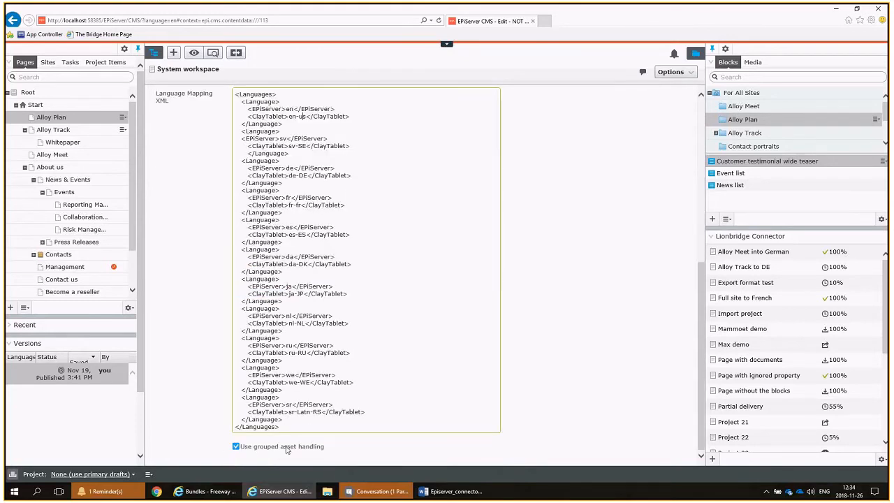
pyautogui.scroll(5, 301, 412)
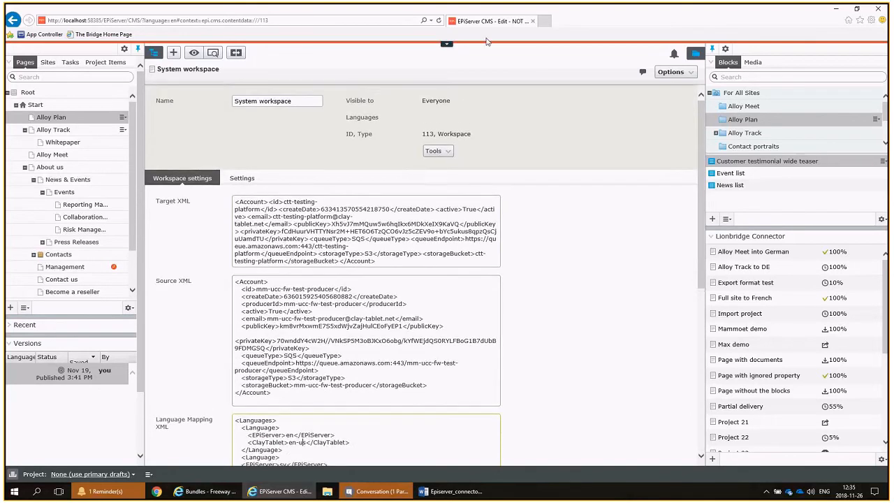
# Open the Translation projects updater scheduled job in the CMS administration and review its schedule settings and run history.
pyautogui.click(448, 51)
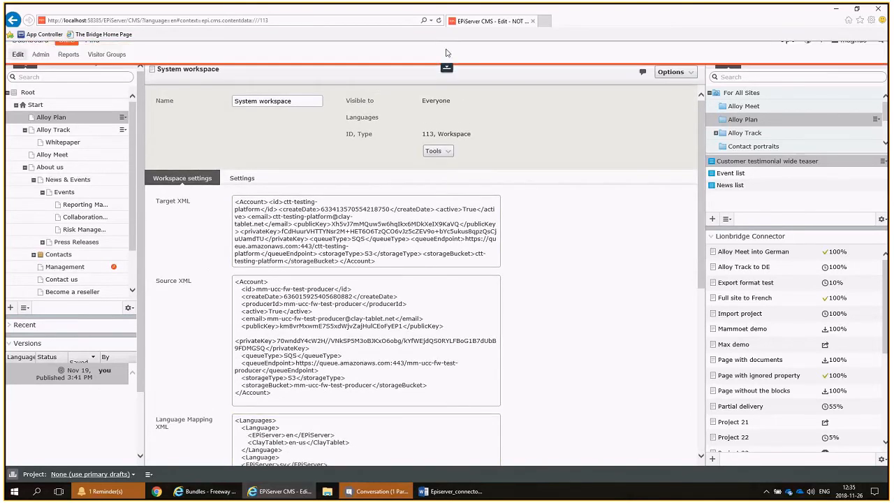
pyautogui.click(42, 63)
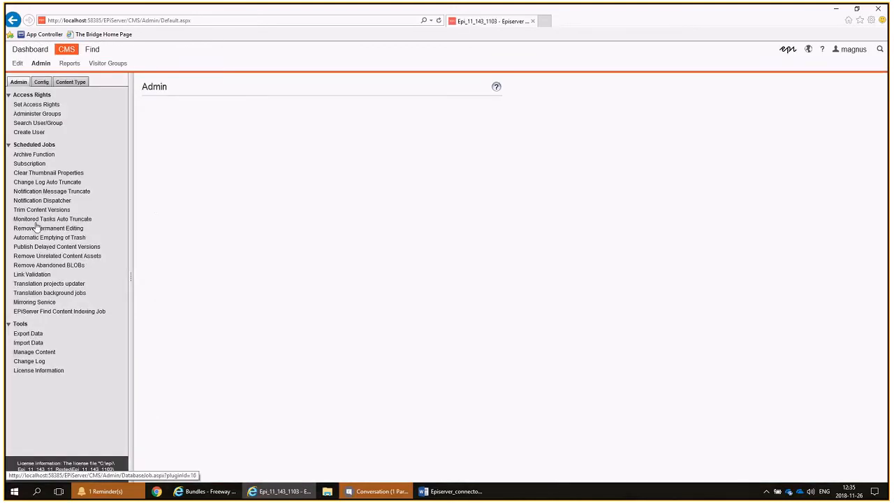
pyautogui.click(42, 284)
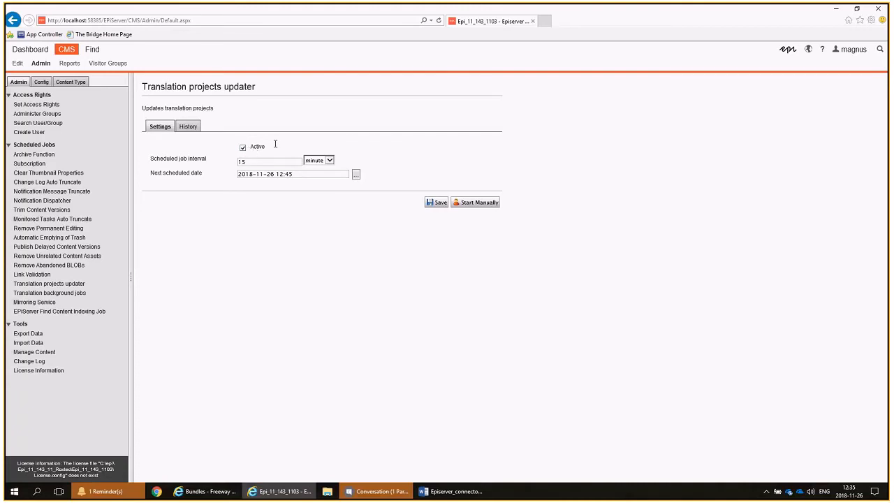
pyautogui.click(189, 126)
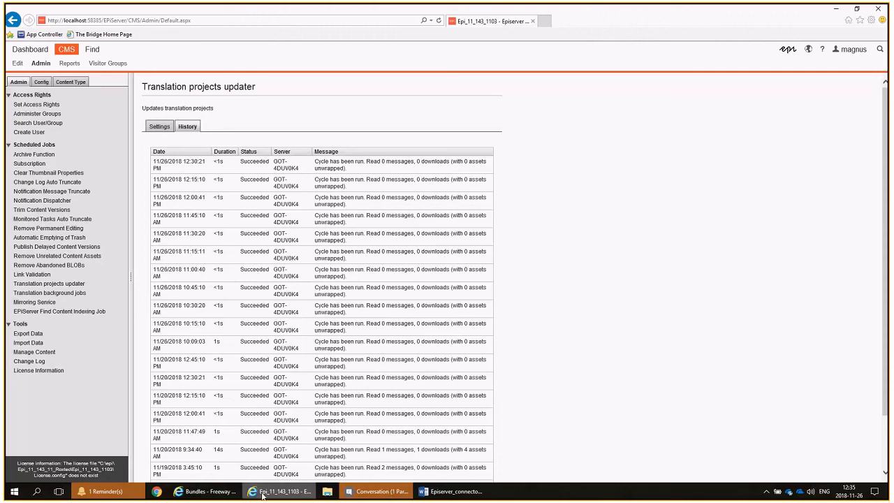
pyautogui.click(388, 496)
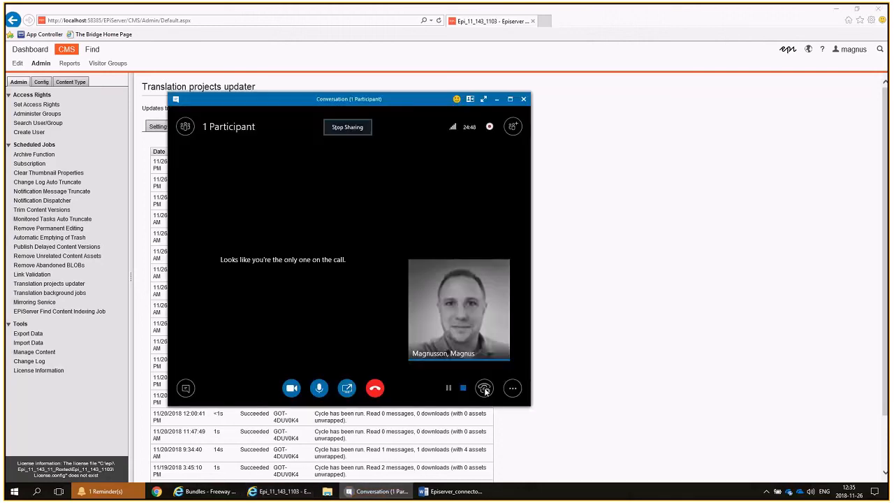